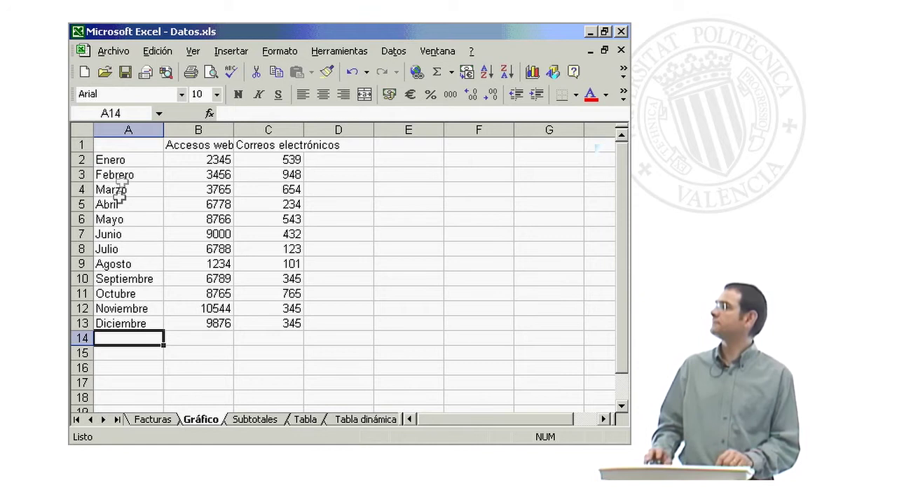
Insert a blank row above Abril to close off the Enero–Marzo quarter
drag(112, 161, 115, 190)
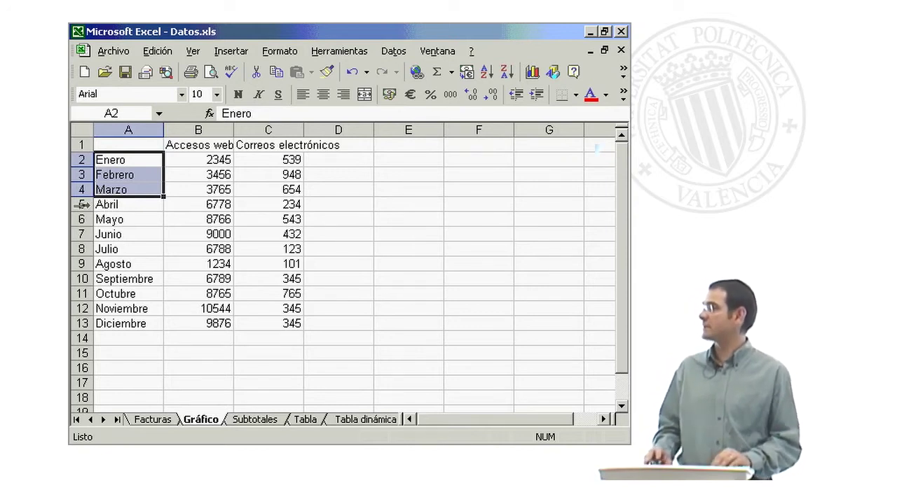
click(81, 204)
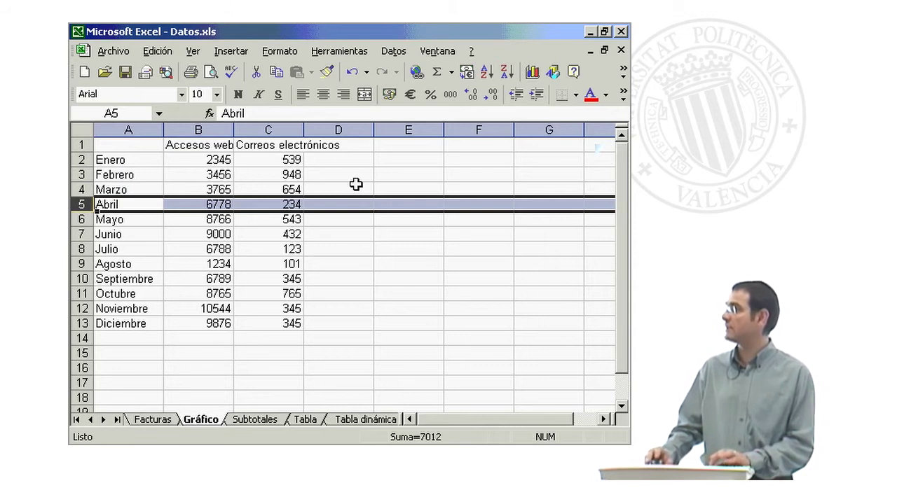
click(234, 52)
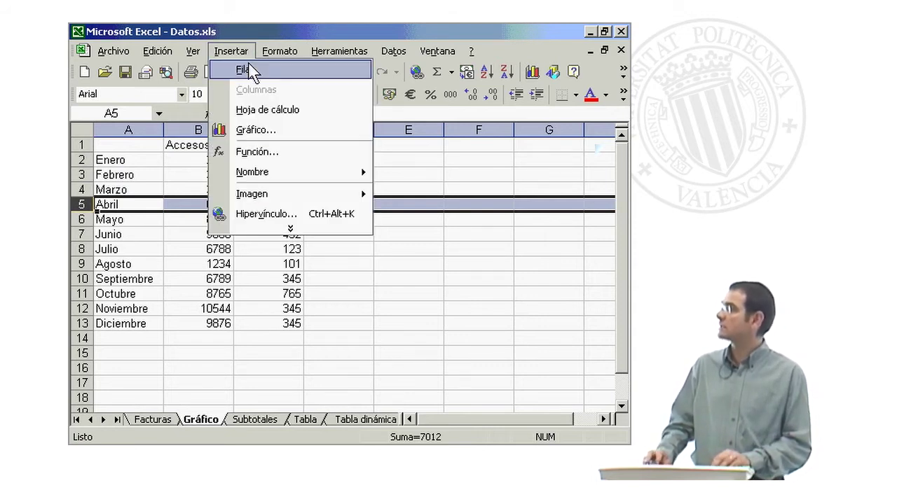
click(246, 66)
click(133, 204)
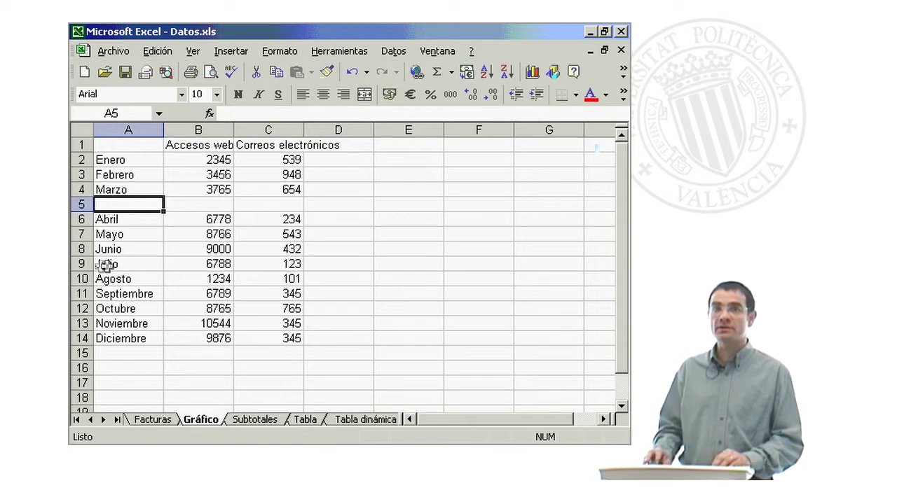
Insert blank rows above Julio and Octubre
click(83, 264)
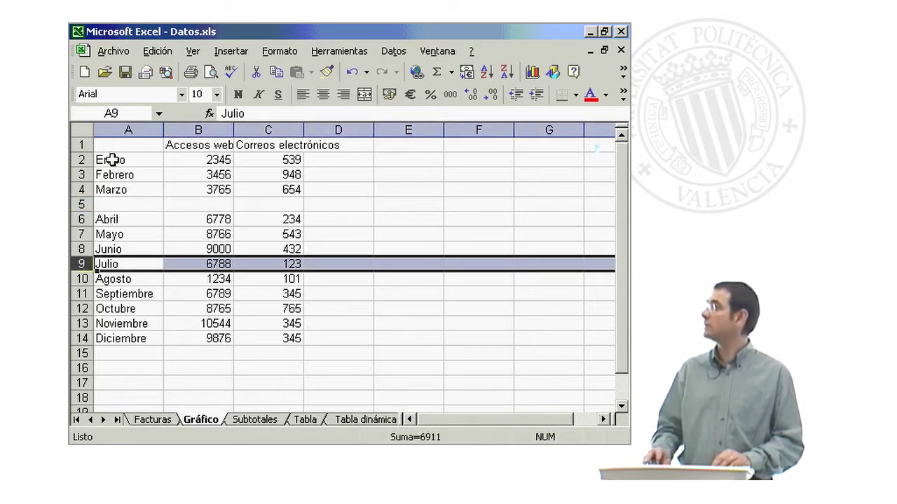
click(231, 51)
click(249, 69)
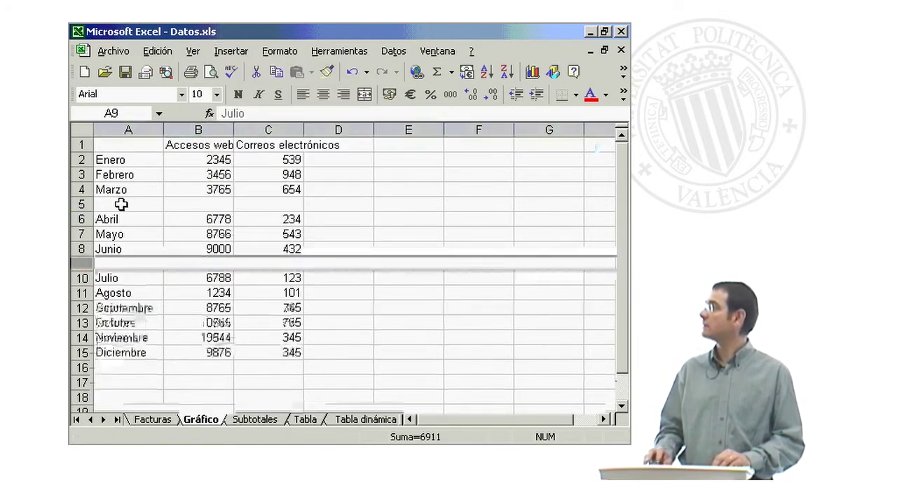
click(83, 323)
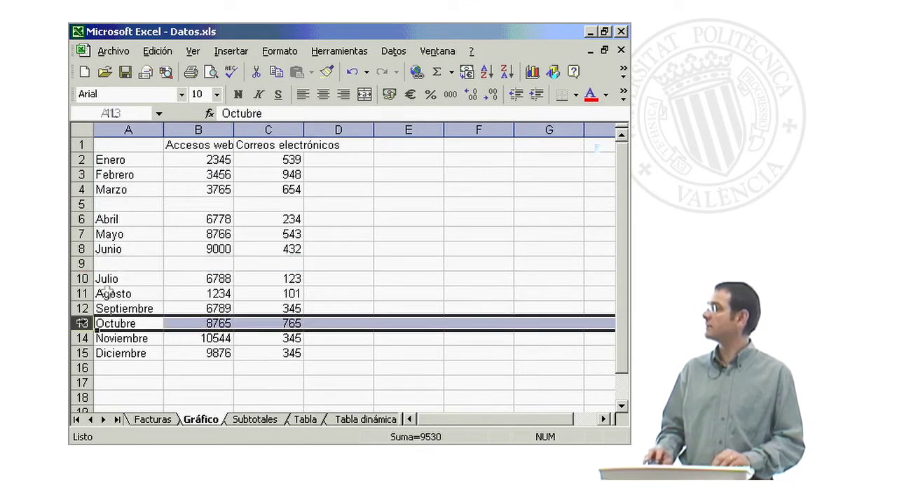
click(231, 51)
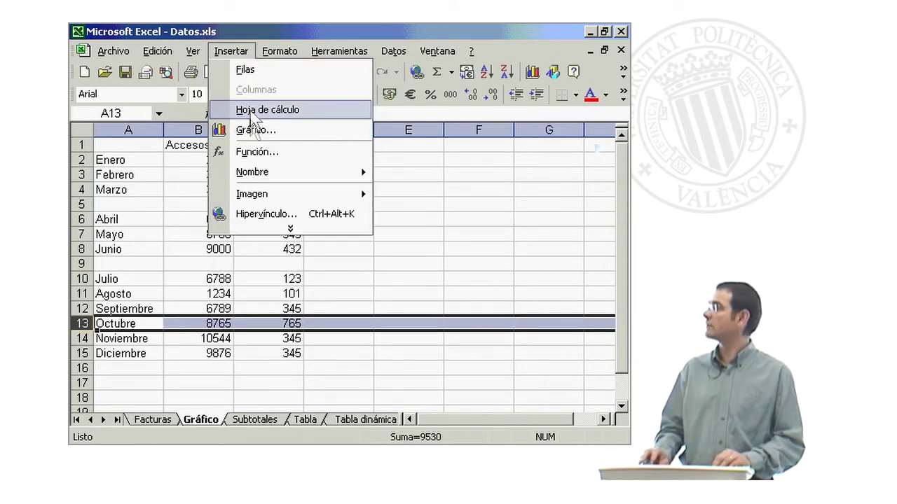
click(254, 70)
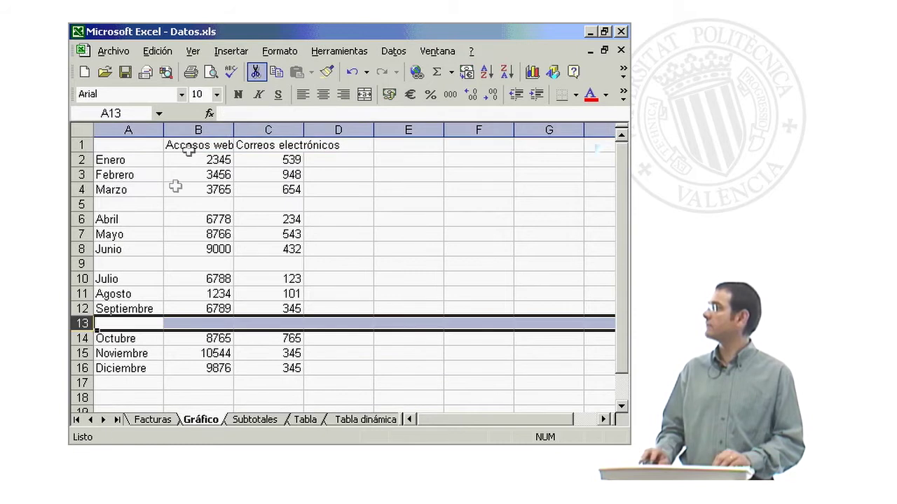
click(127, 204)
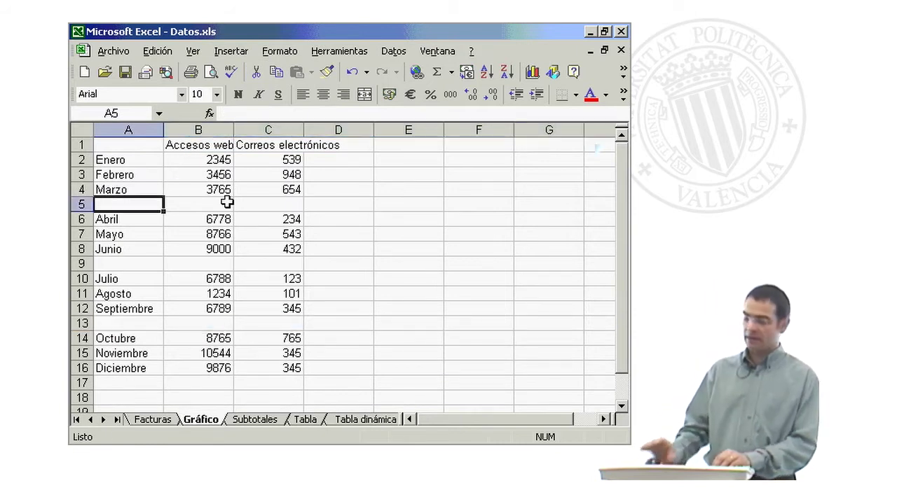
Label the blank rows Trim_1, Trim_2 and Trim_3 in A5, A9 and A13
text(Trim_1)
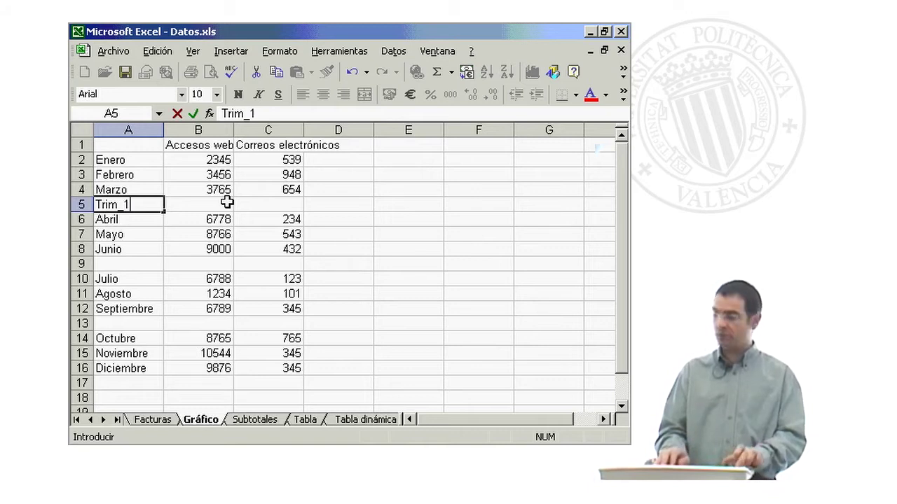
key(Return)
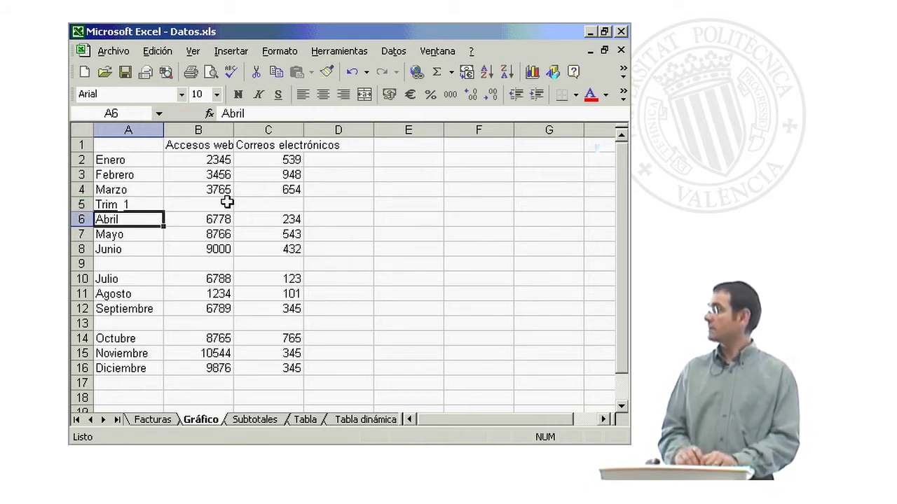
key(Down)
key(Down)
key(Down)
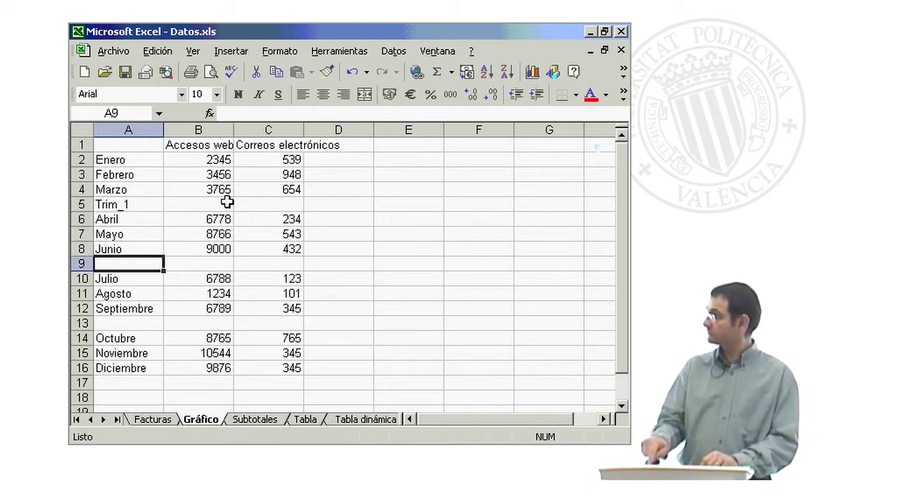
text(Trim)
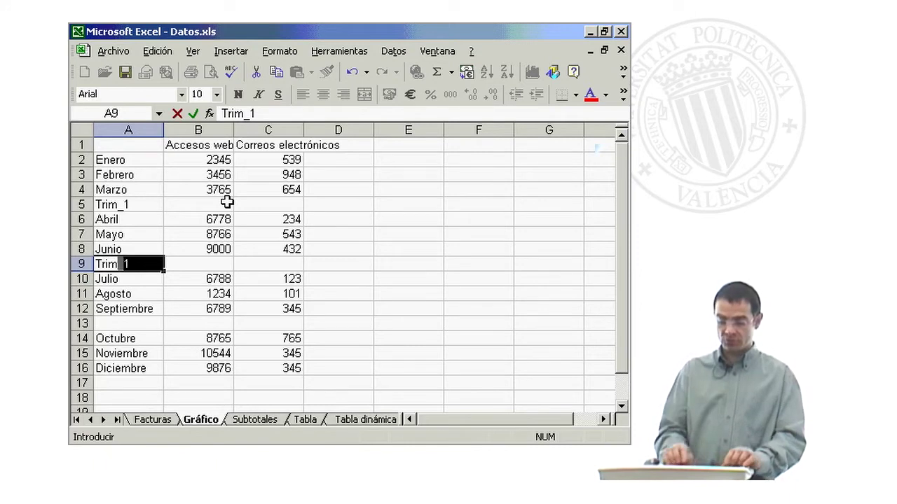
text(_2)
key(Return)
key(Down)
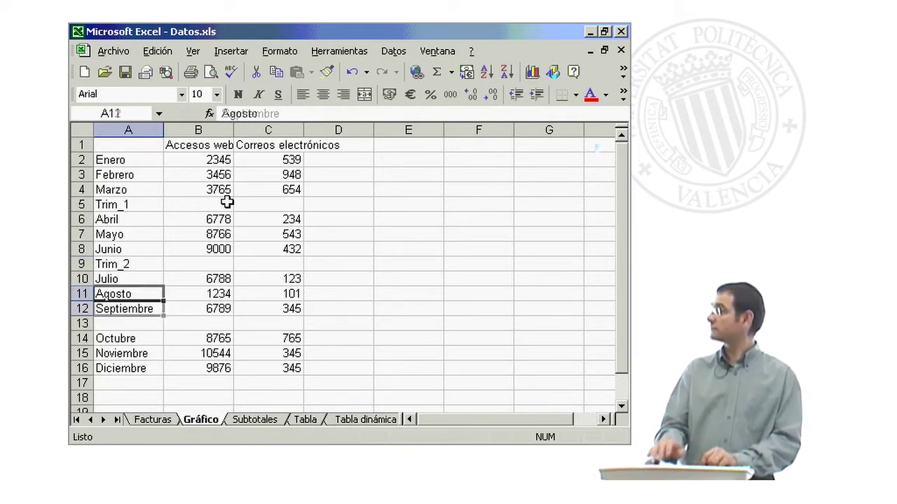
key(Down)
key(Down)
text(Tri)
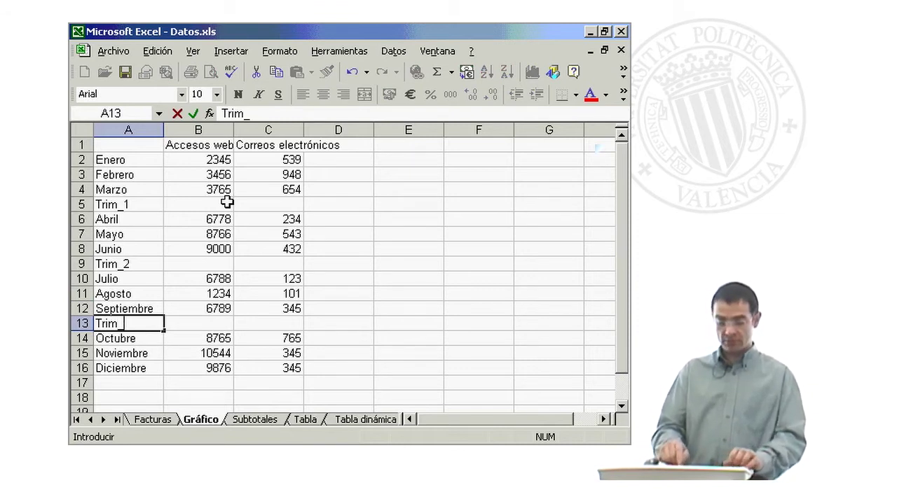
key(Return)
Enter Trim_4 in A17 below Diciembre and TOTAL in A18
key(Down)
key(Down)
key(Down)
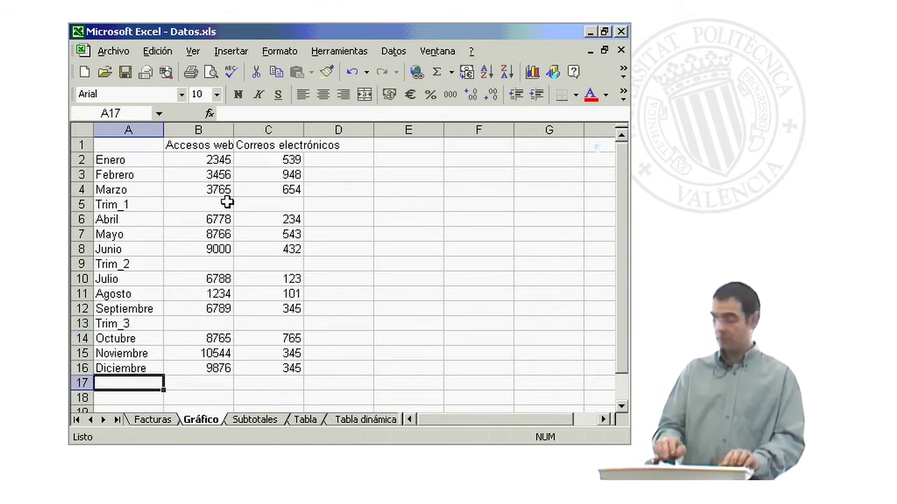
text(Trim_4)
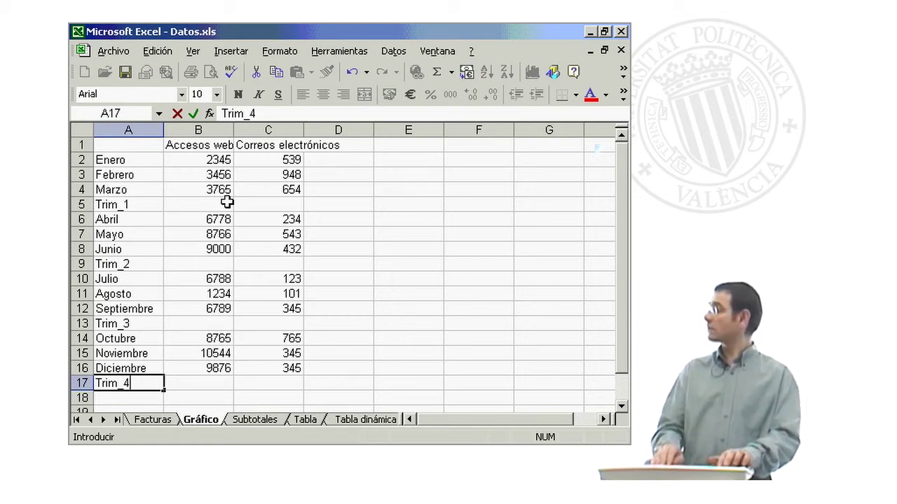
key(Return)
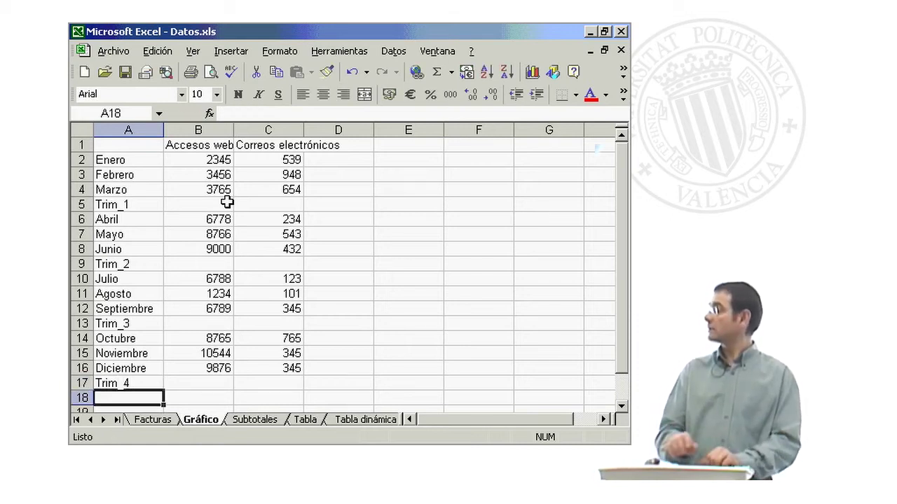
text(TAL)
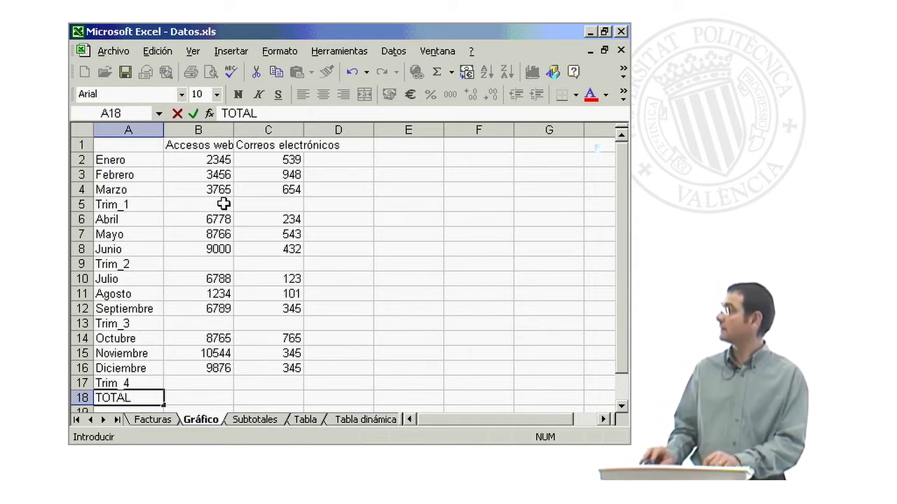
click(223, 203)
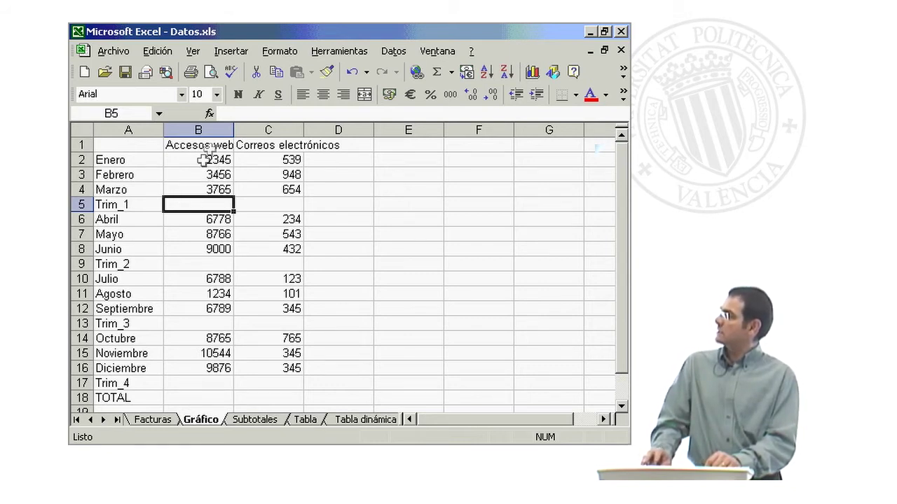
AutoSum B5 as =SUMA(B2:B4), giving a Trim_1 web-access subtotal of 9566
click(101, 206)
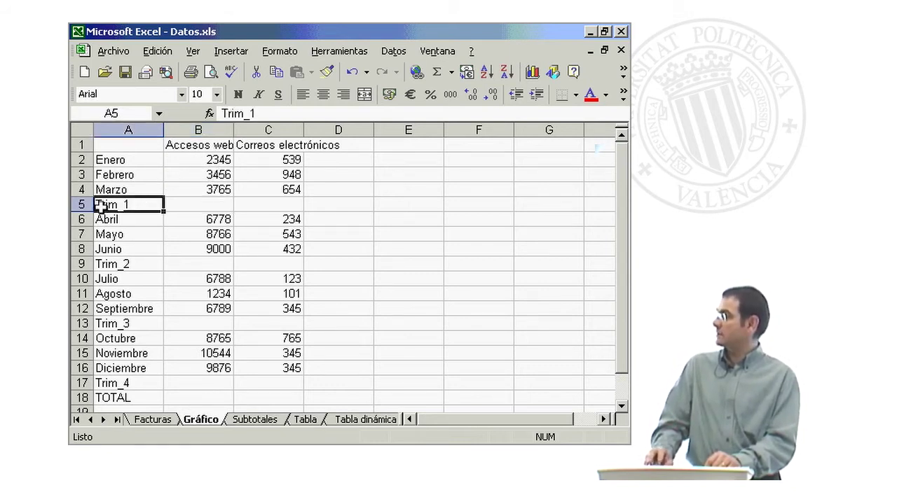
drag(193, 159, 188, 189)
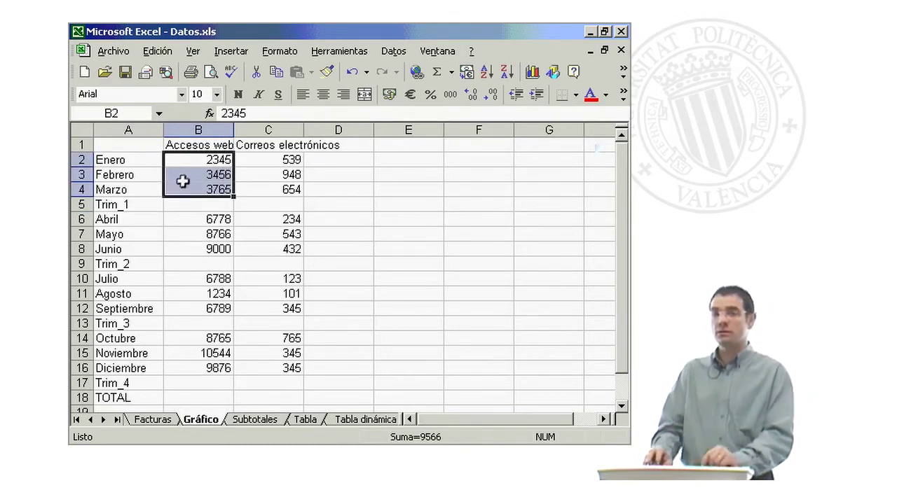
click(197, 203)
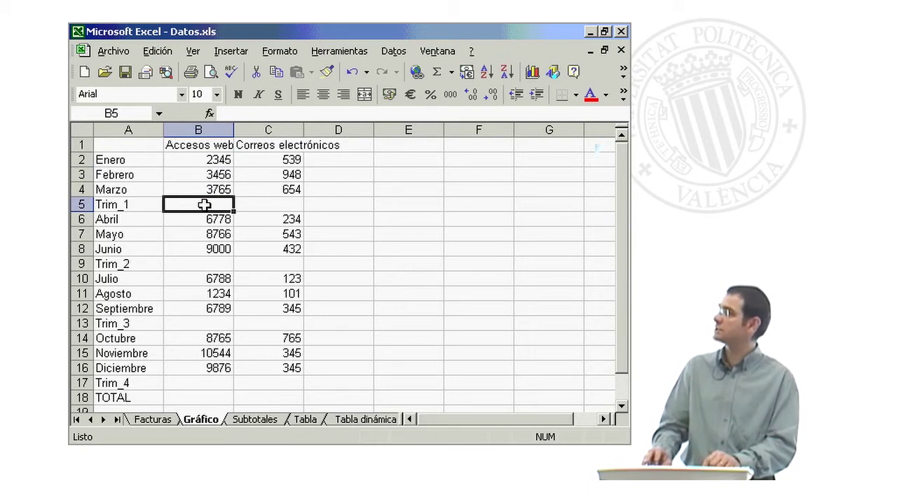
click(436, 72)
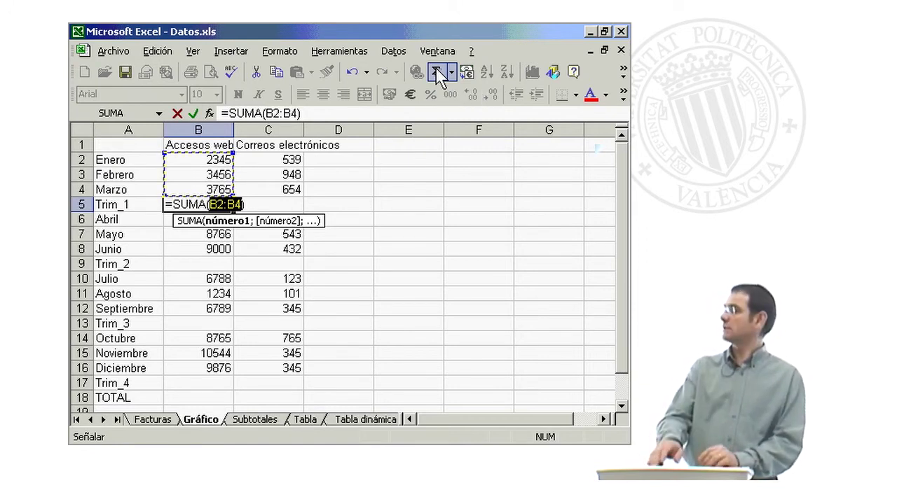
key(Return)
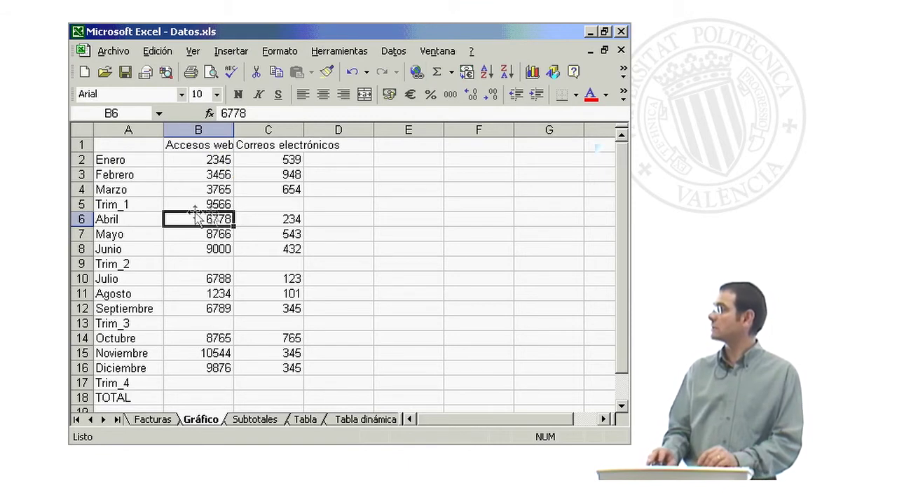
click(223, 203)
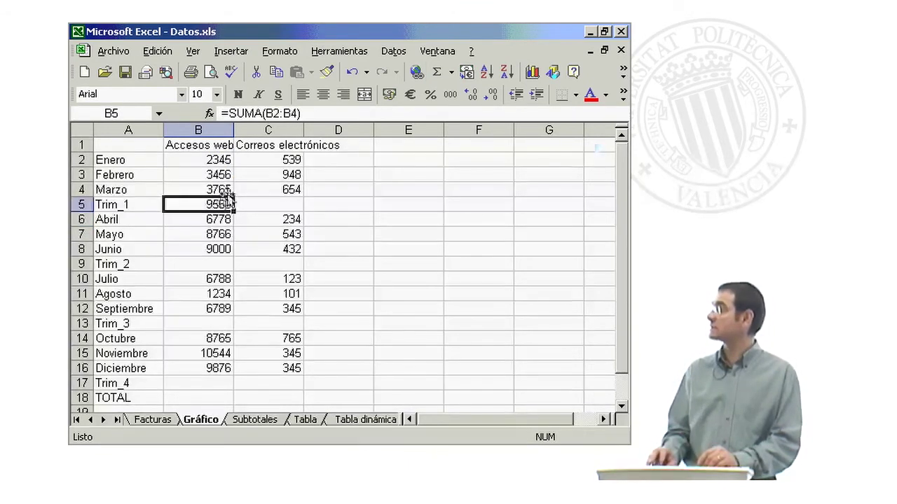
Fill the B5 sum into C5 as =SUMA(C2:C4), giving 2141 Trim_1 emails
click(288, 113)
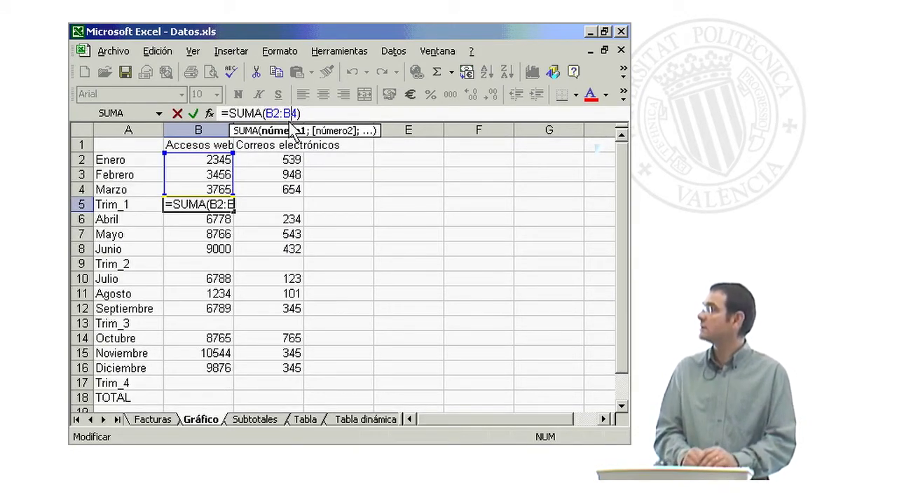
key(Return)
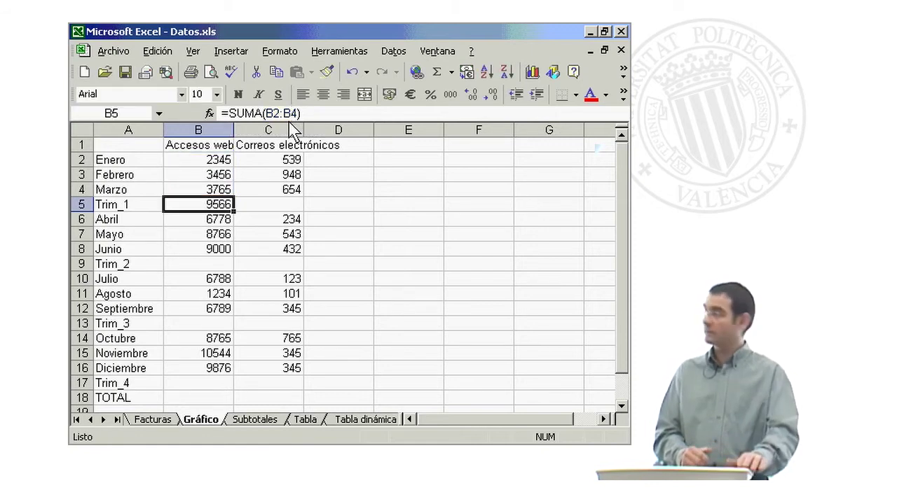
key(Right)
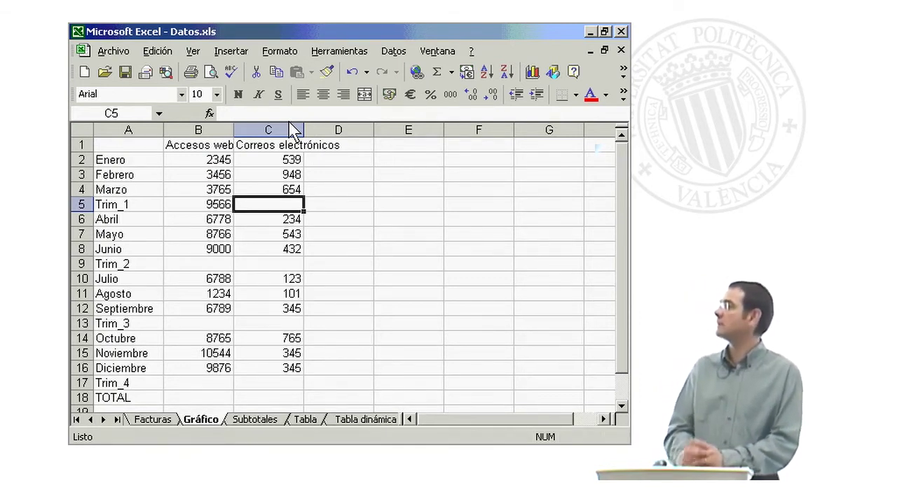
click(219, 204)
drag(236, 213, 300, 210)
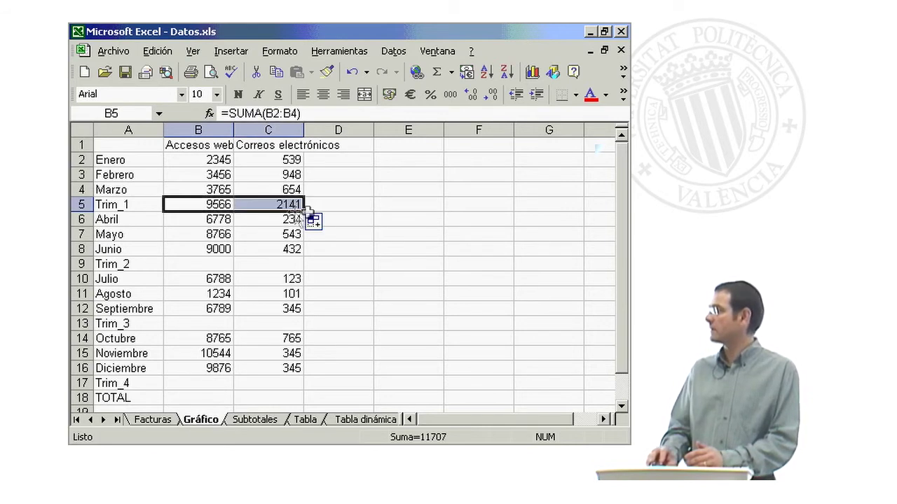
click(284, 204)
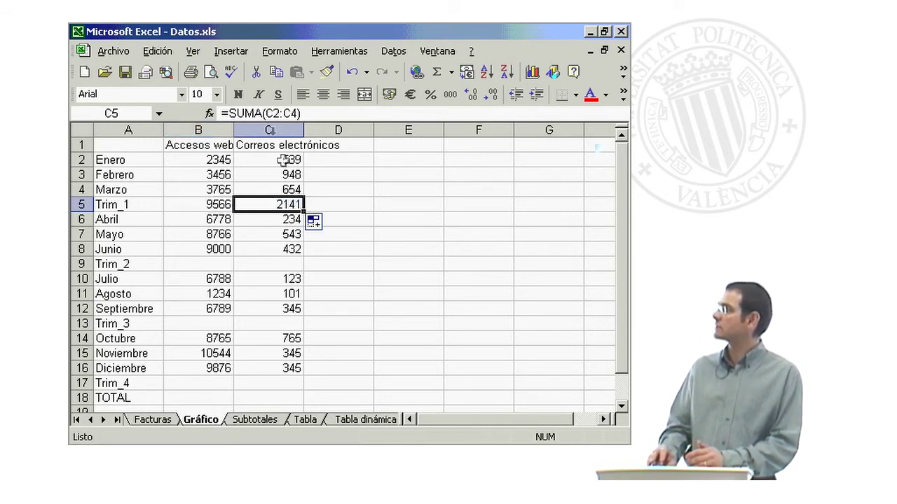
click(292, 113)
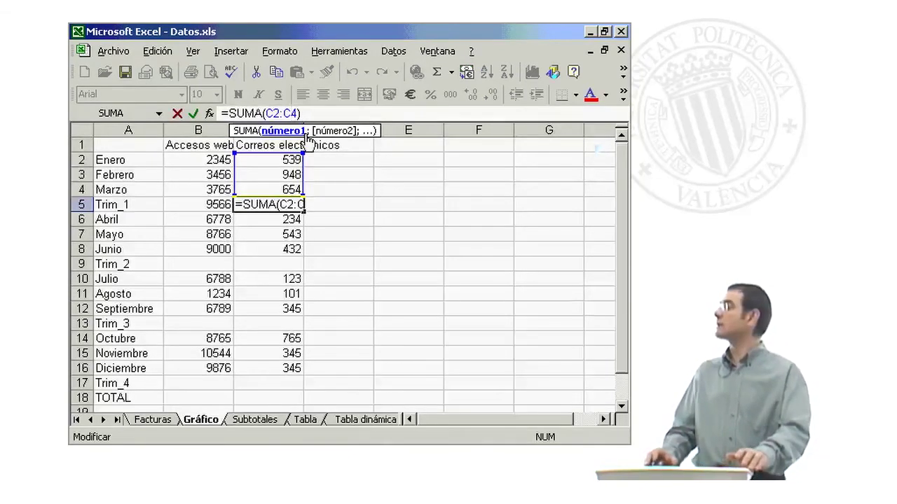
key(Return)
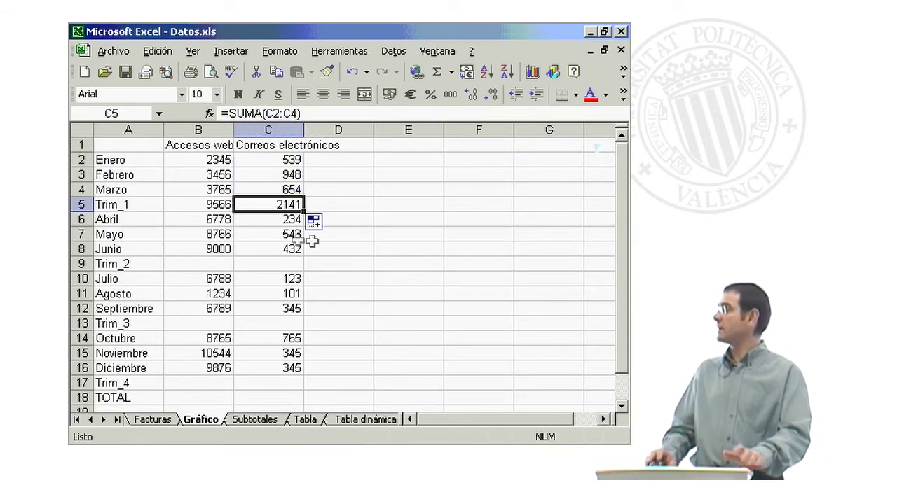
Select the Trim_1 subtotals B5:C5 for reuse in later quarters
drag(219, 265, 258, 265)
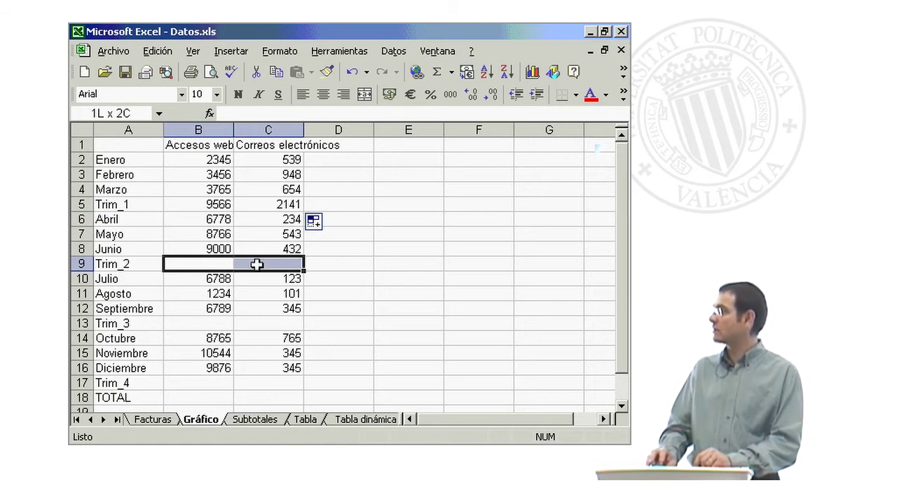
drag(197, 321, 260, 320)
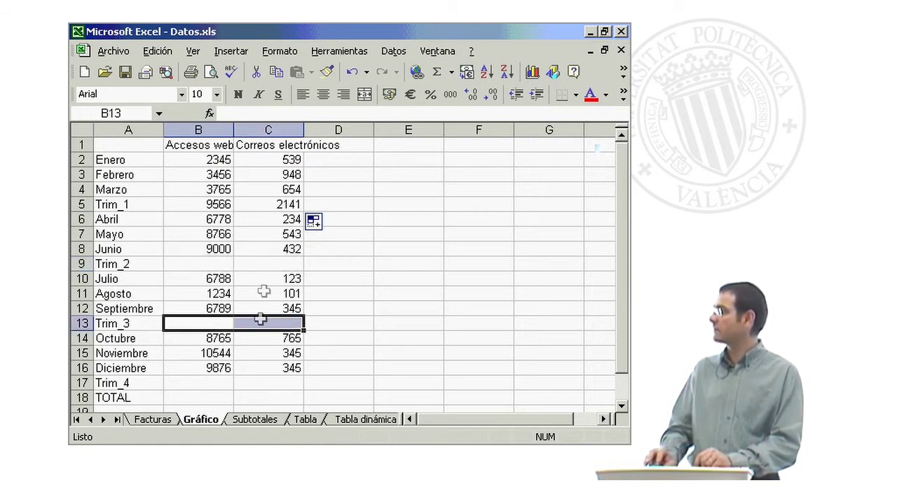
drag(219, 204, 263, 204)
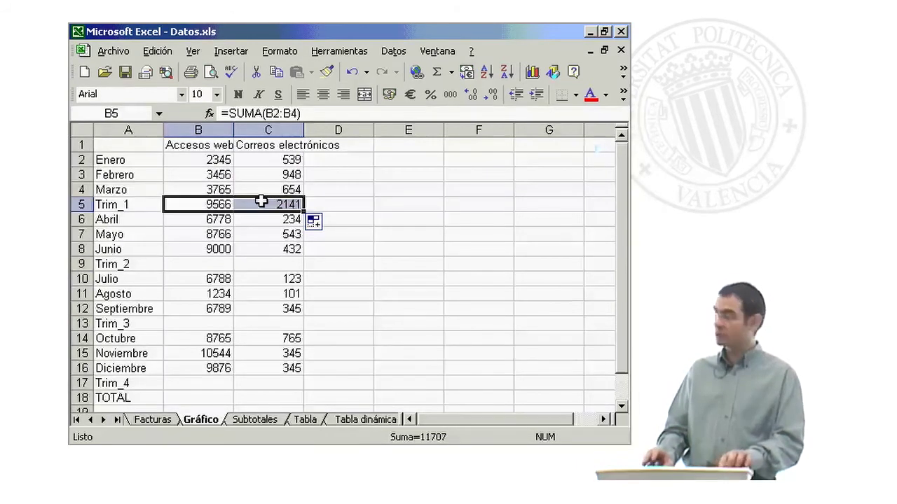
Copy the Trim_1 subtotal formulas and paste them into the Trim_2 row B9:C9
click(159, 52)
click(179, 112)
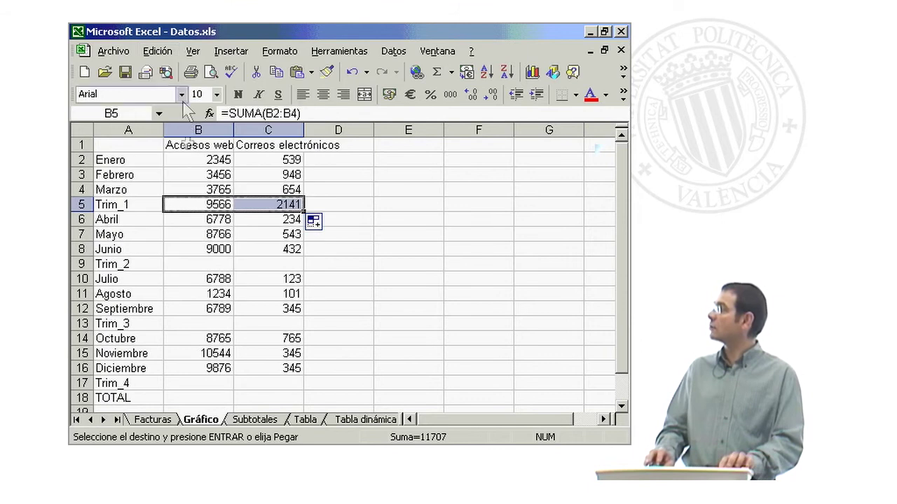
click(203, 262)
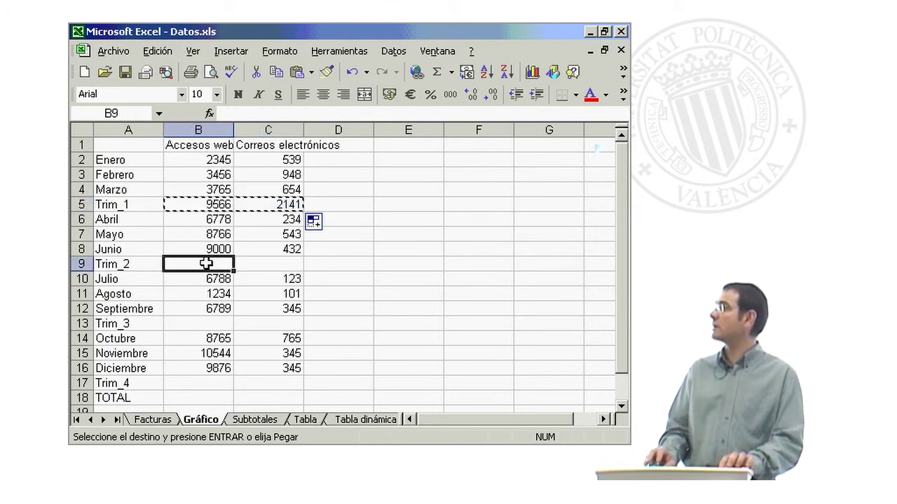
click(158, 51)
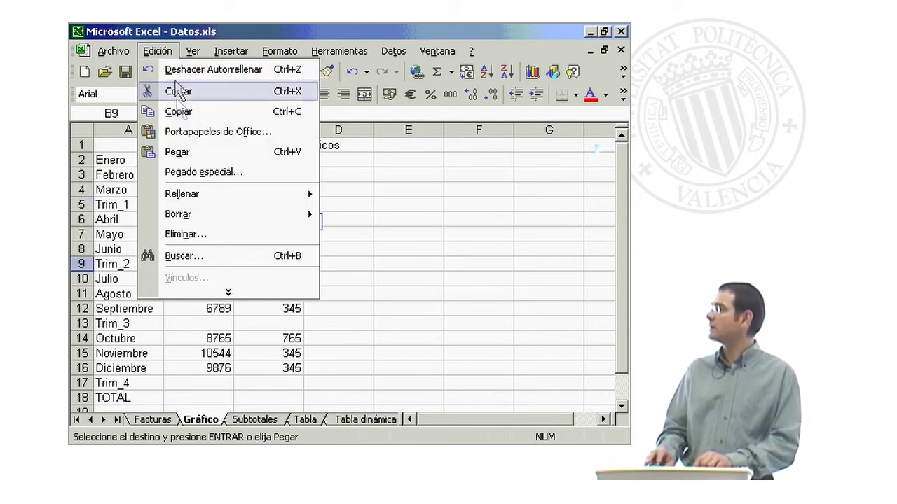
click(205, 152)
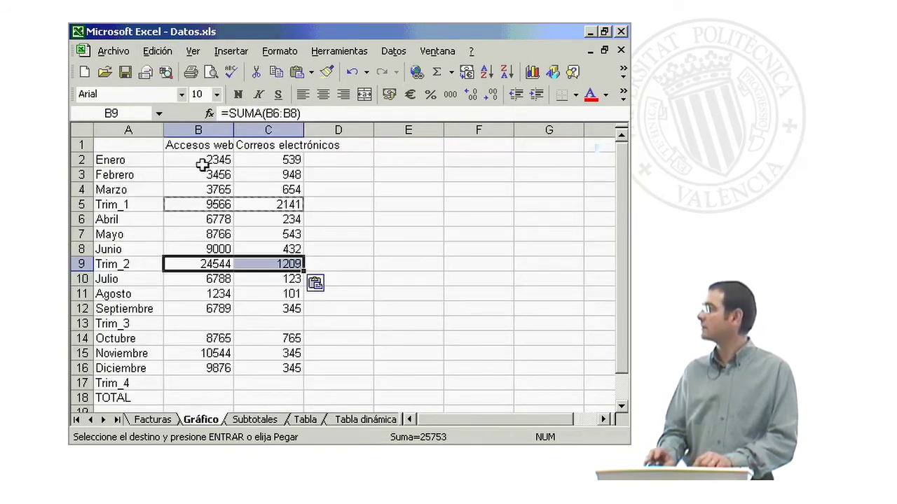
click(395, 293)
Verify B9 =SUMA(B6:B8) shows 24544 and C9 =SUMA(C6:C8) shows 1209
click(210, 264)
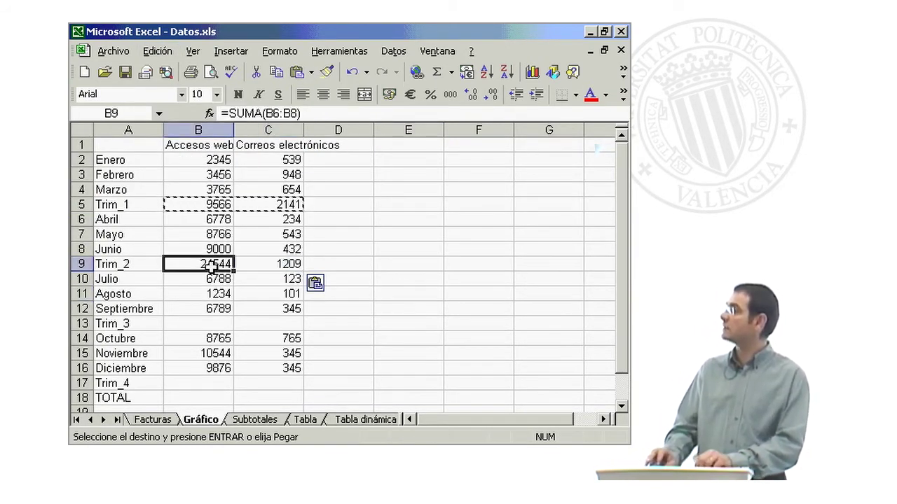
click(286, 113)
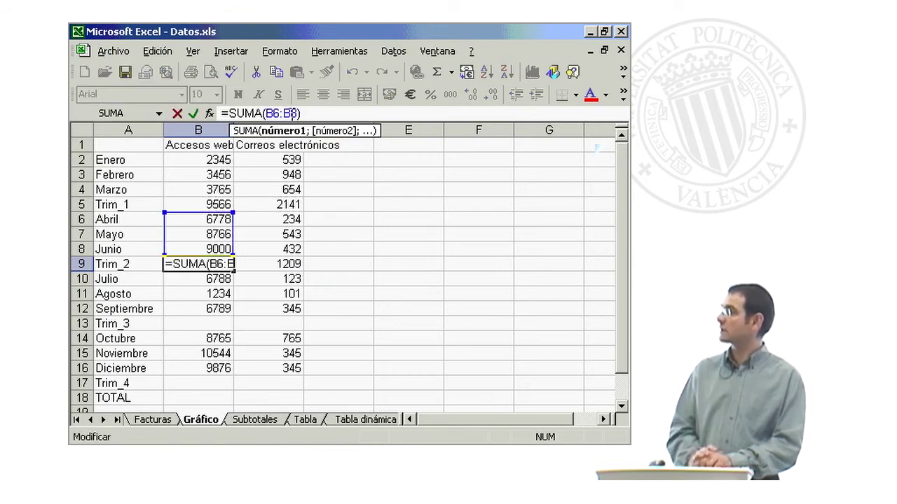
click(193, 113)
click(283, 262)
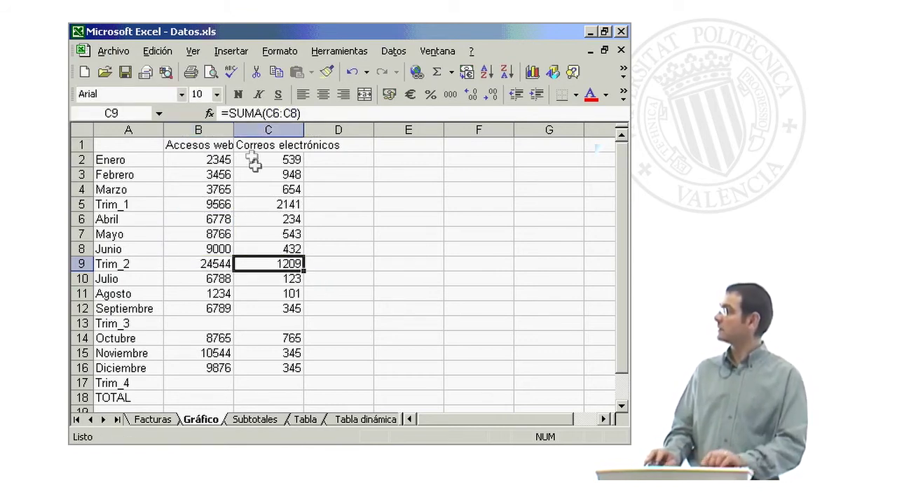
click(271, 114)
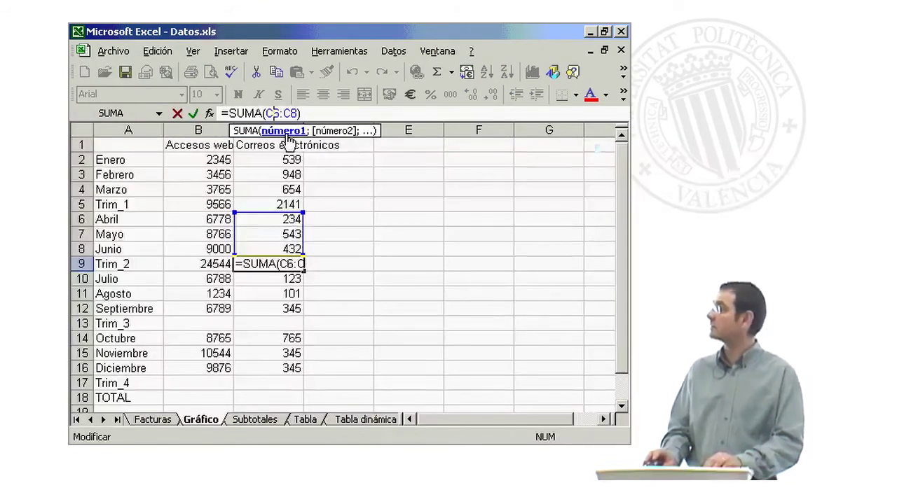
click(193, 113)
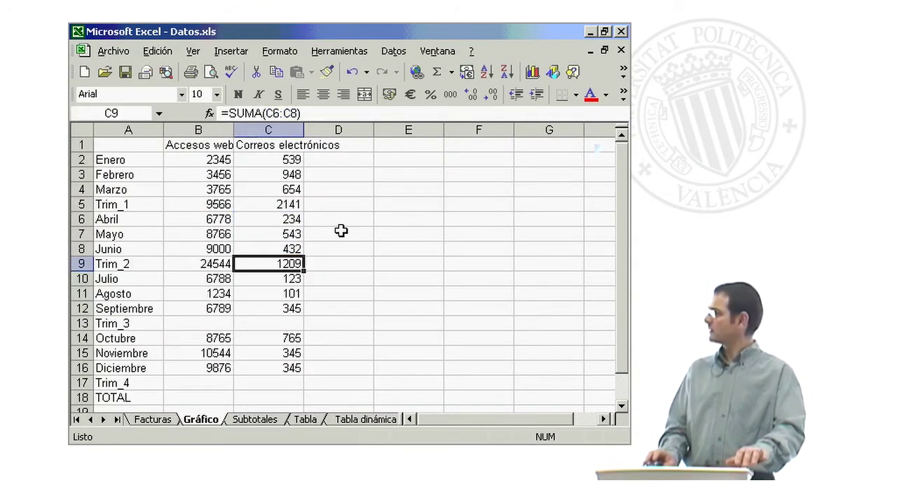
click(429, 251)
AutoSum B13:C13 with =SUMA(B10:B12), giving 14811 web accesses and 569 emails
drag(195, 325, 247, 325)
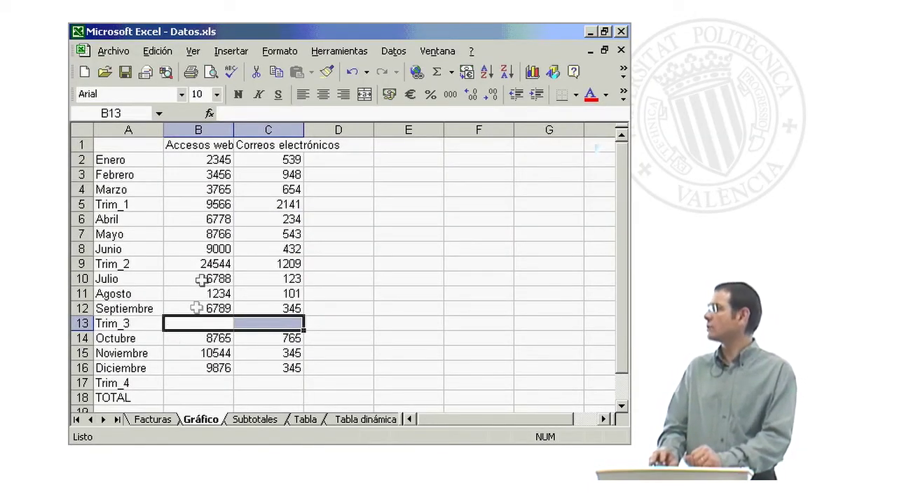
click(435, 71)
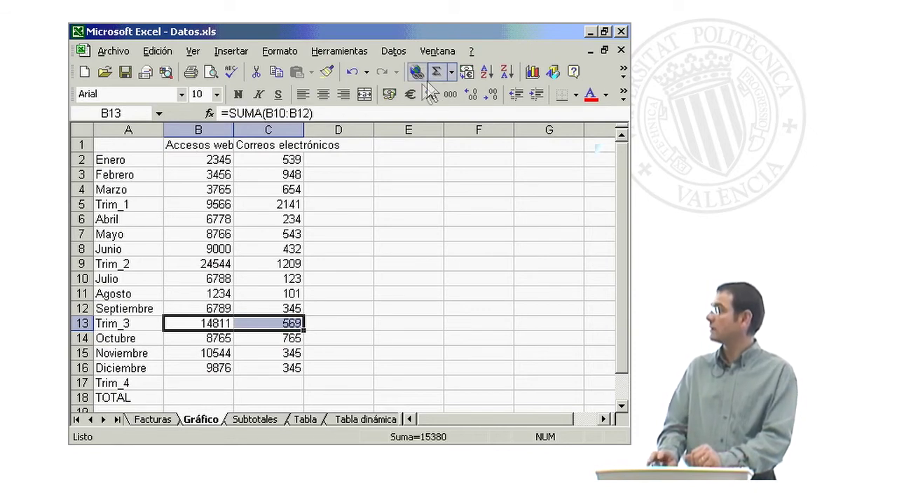
click(217, 324)
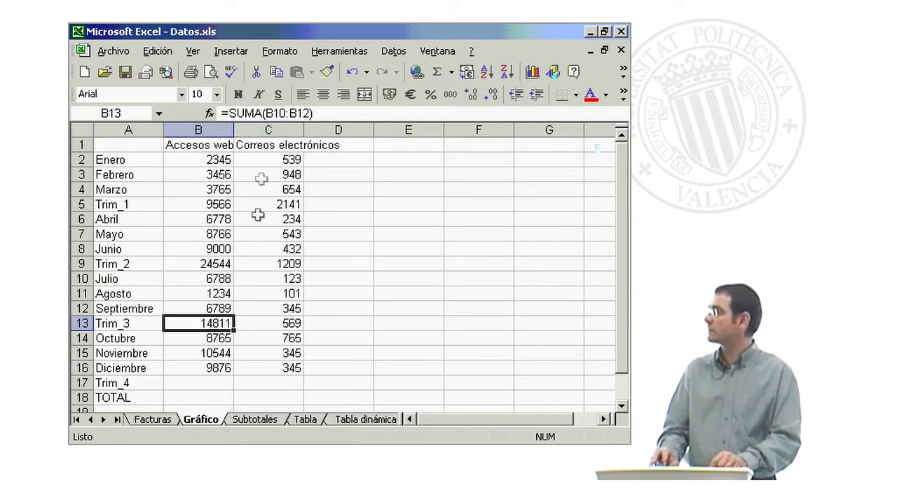
click(281, 113)
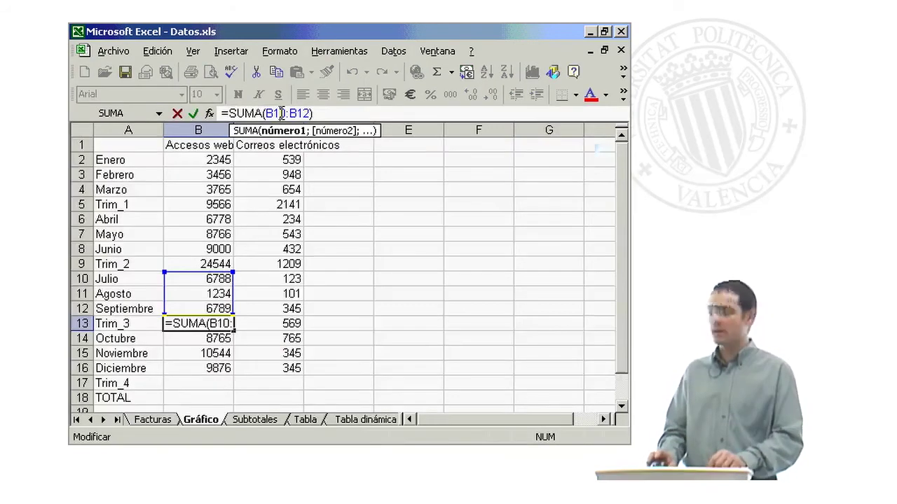
key(Escape)
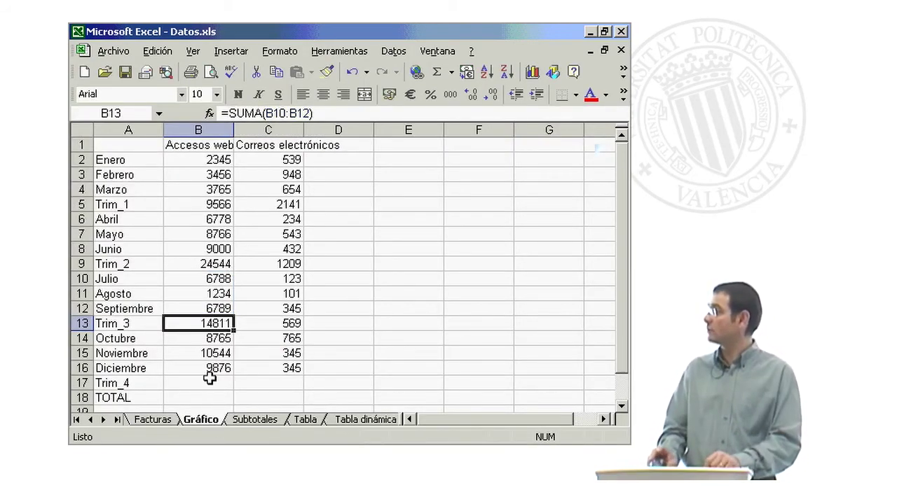
drag(207, 383, 260, 383)
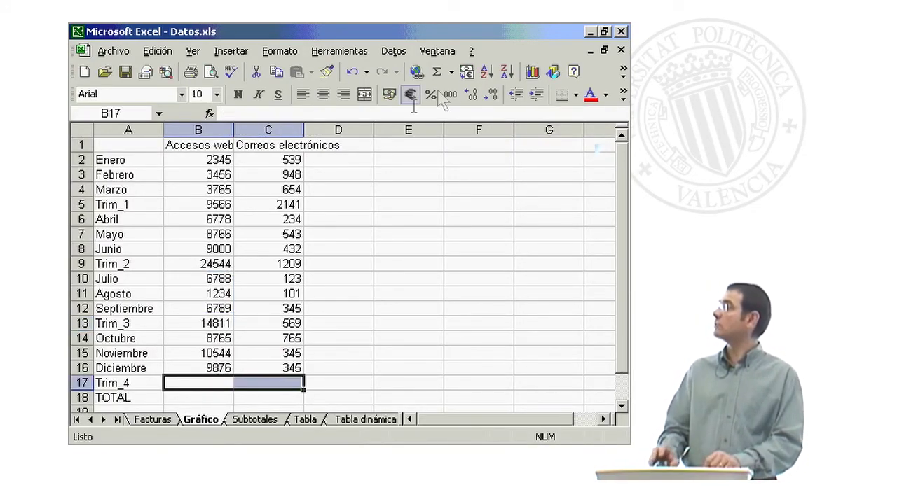
AutoSum B17:C17 as =SUMA(B14:B16) and =SUMA(C14:C16), giving 29185 and 1455
click(437, 72)
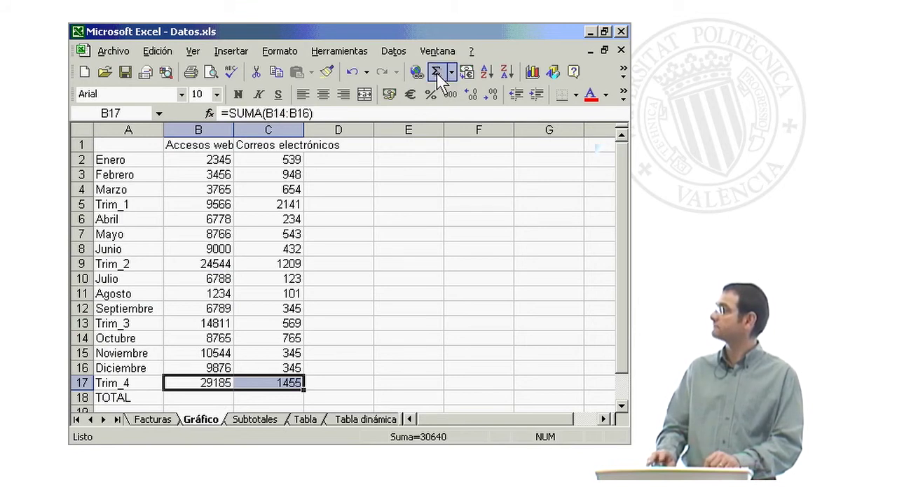
click(207, 396)
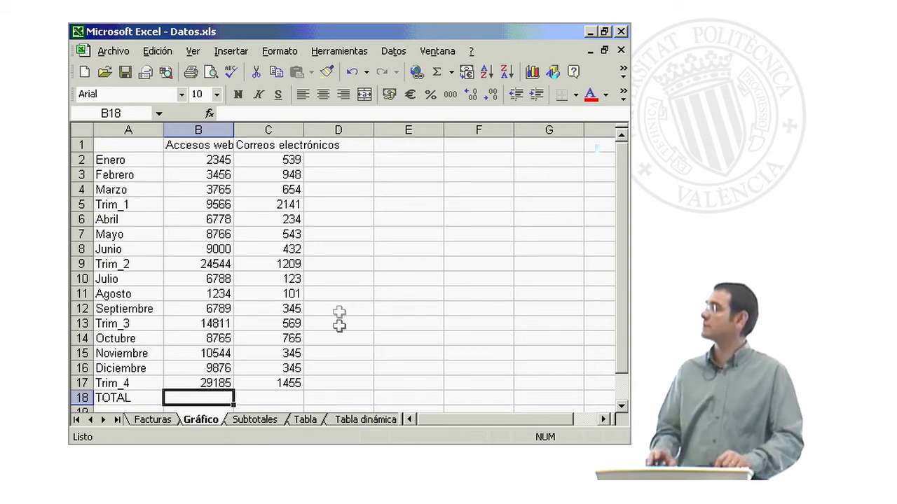
AutoSum B18 to propose =SUMA(B17;B13;B9;B5) adding the four quarterly web subtotals
click(205, 157)
click(210, 174)
click(214, 190)
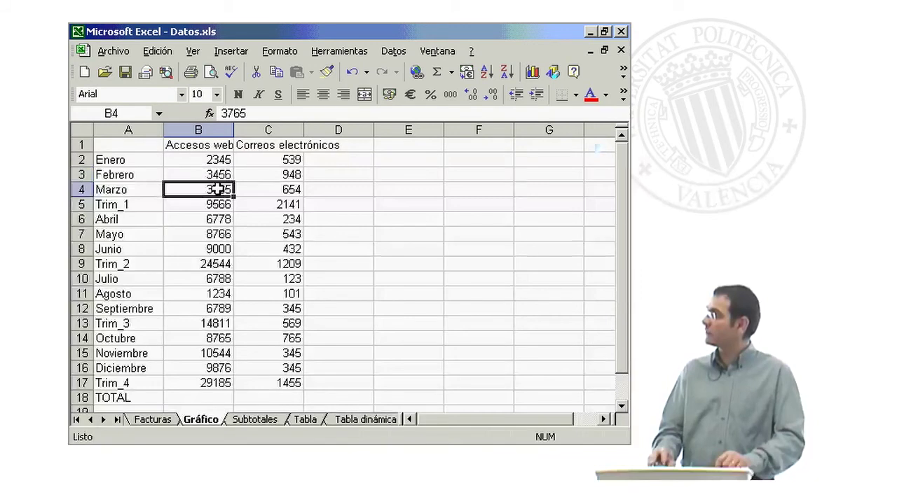
click(219, 205)
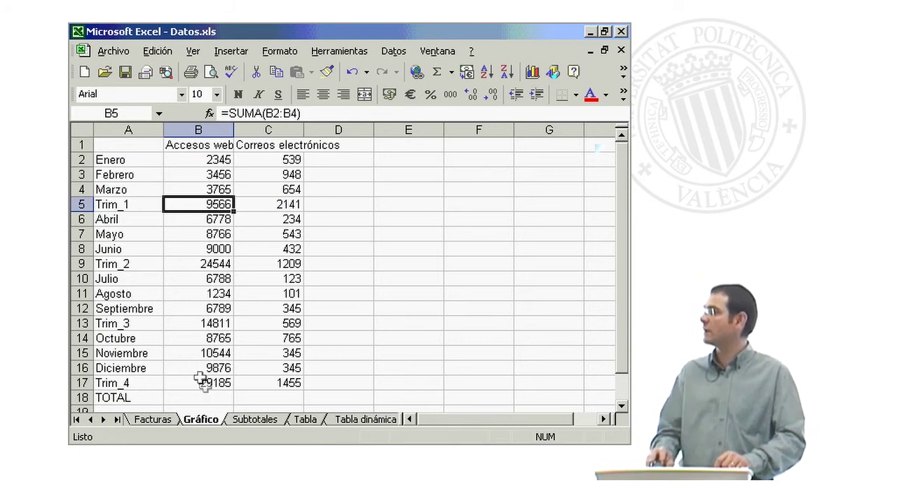
click(220, 398)
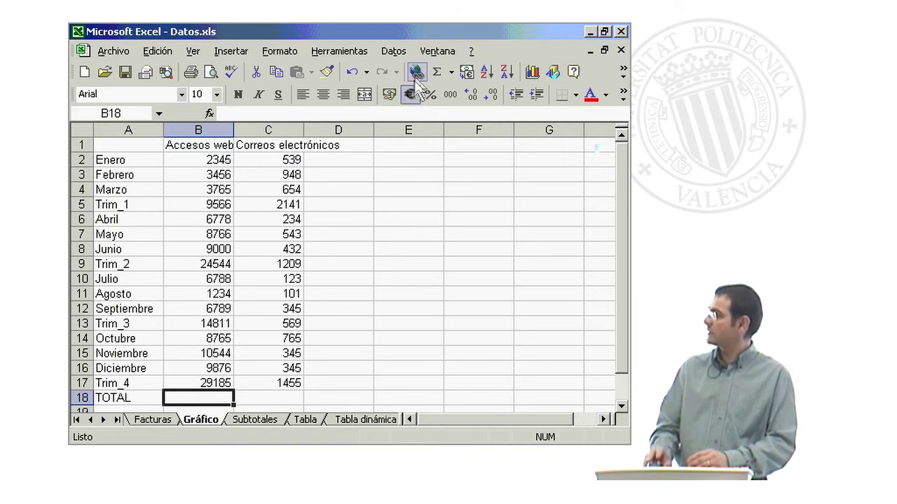
click(437, 72)
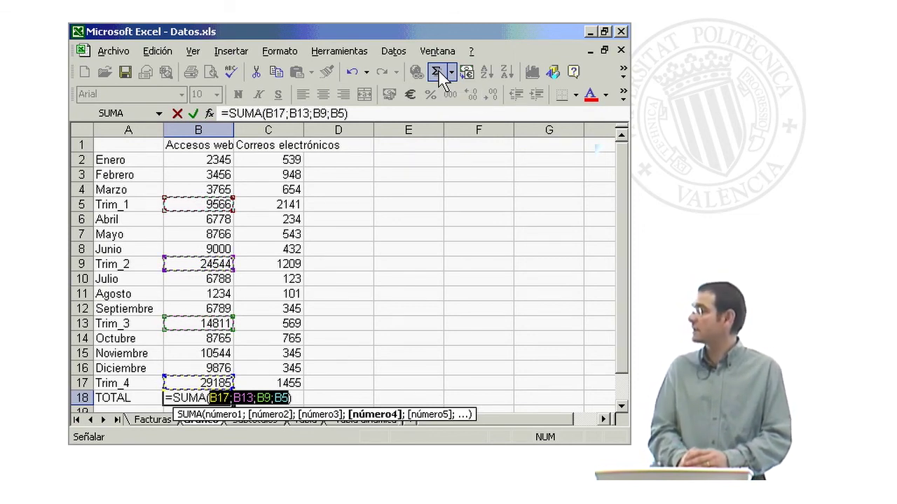
Accept the B18 total of 78106 and fill it into C18 for 5374 emails
key(Return)
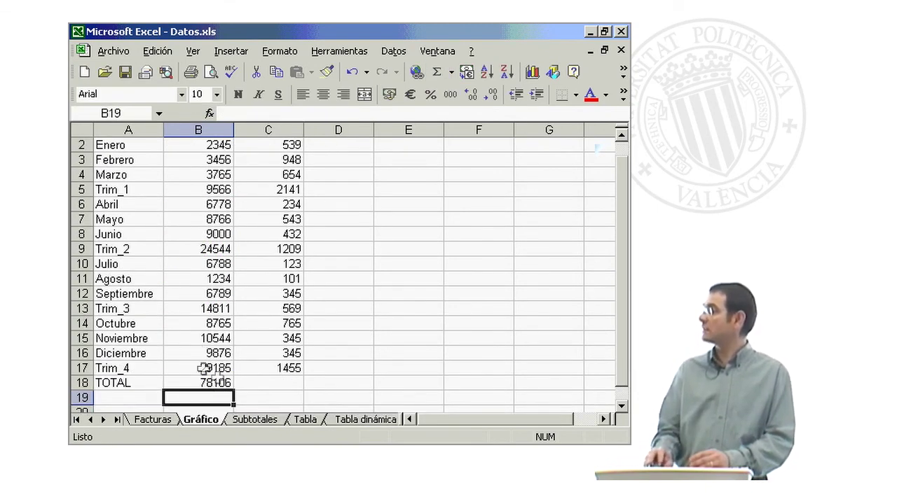
click(211, 381)
drag(233, 390, 294, 388)
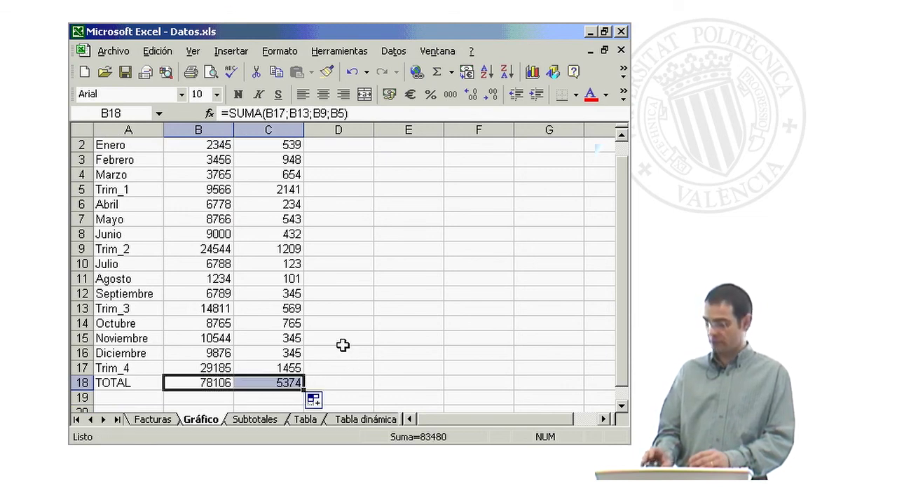
scroll(342, 345, up, 1)
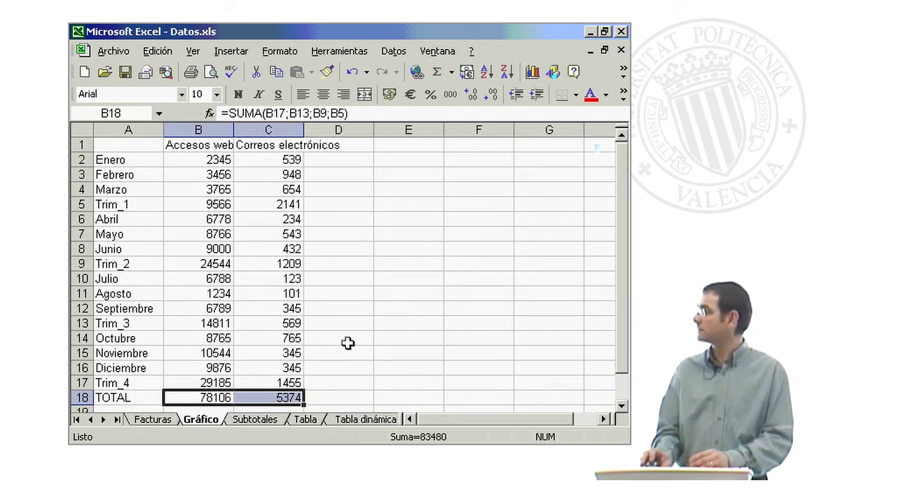